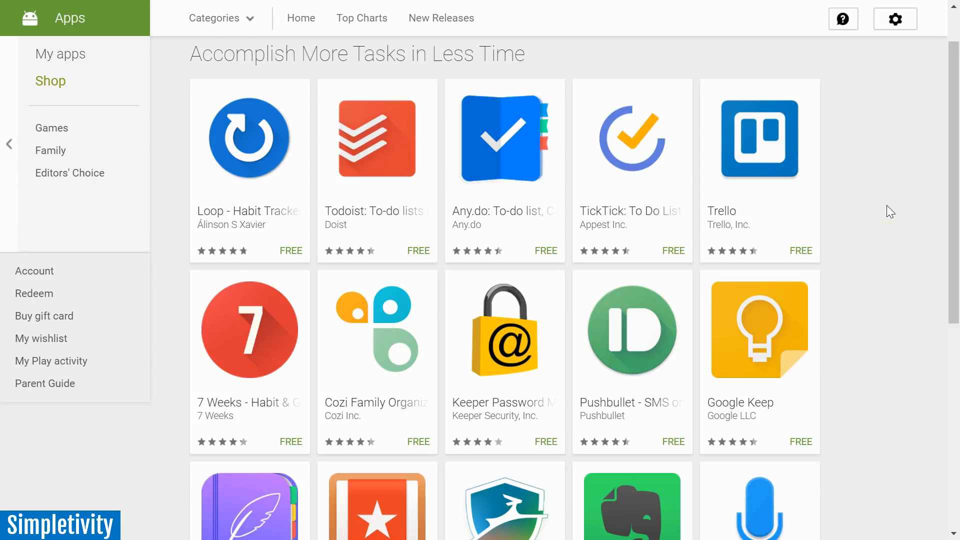
{"action": "left_click_drag", "start_coordinate": [950, 93], "coordinate": [957, 210]}
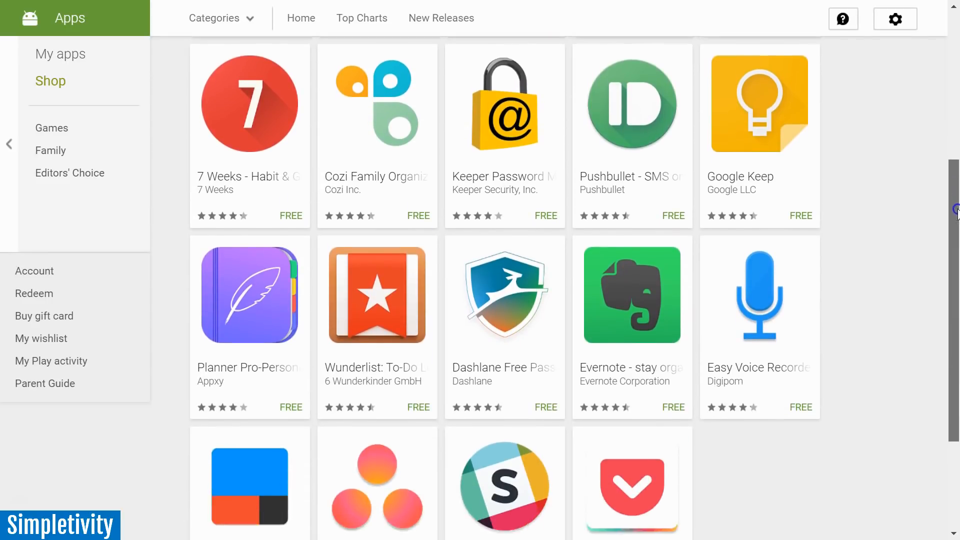
{"action": "left_click_drag", "start_coordinate": [956, 210], "coordinate": [954, 90]}
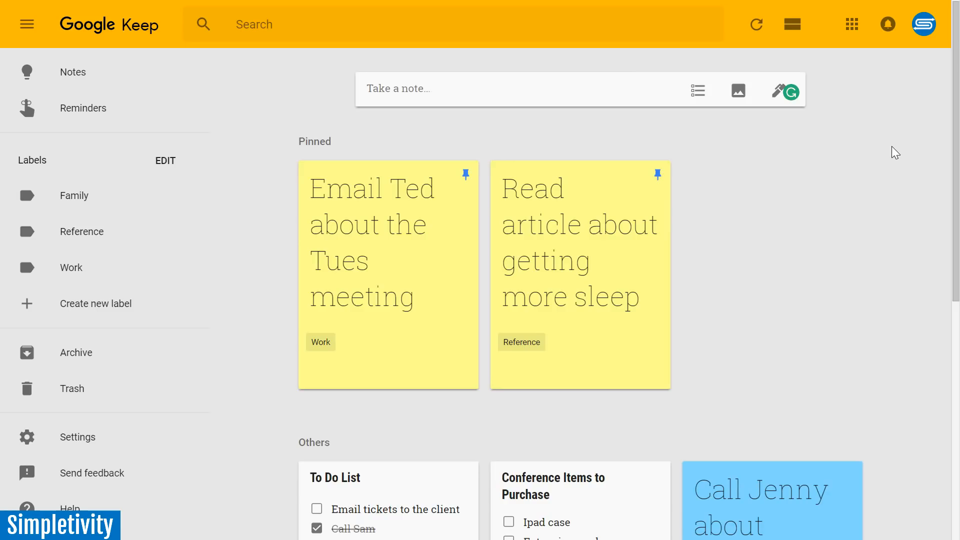
{"action": "left_click_drag", "start_coordinate": [955, 60], "coordinate": [953, 259]}
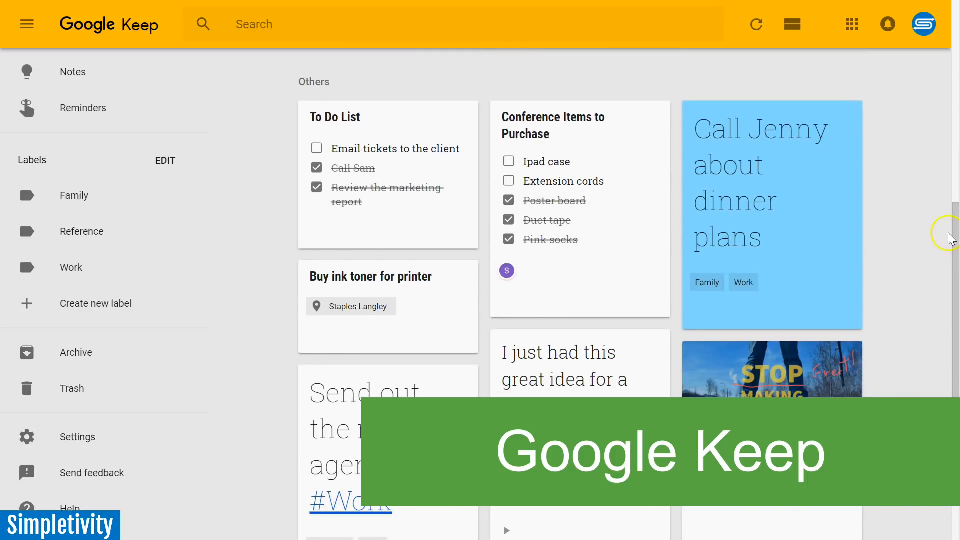
{"action": "mouse_move", "coordinate": [955, 238]}
{"action": "left_mouse_down"}
{"action": "mouse_move", "coordinate": [955, 281]}
{"action": "mouse_move", "coordinate": [957, 214]}
{"action": "left_mouse_up"}
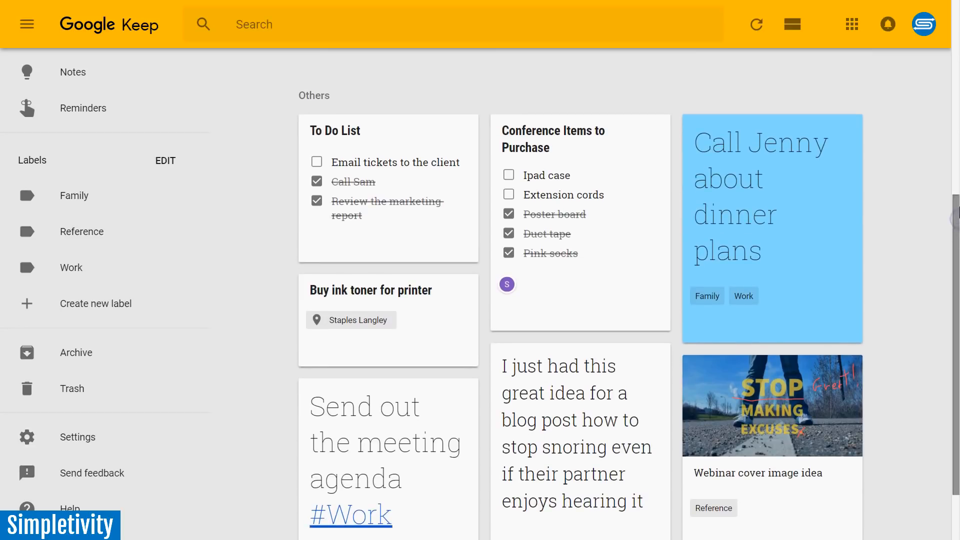
{"action": "mouse_move", "coordinate": [576, 210]}
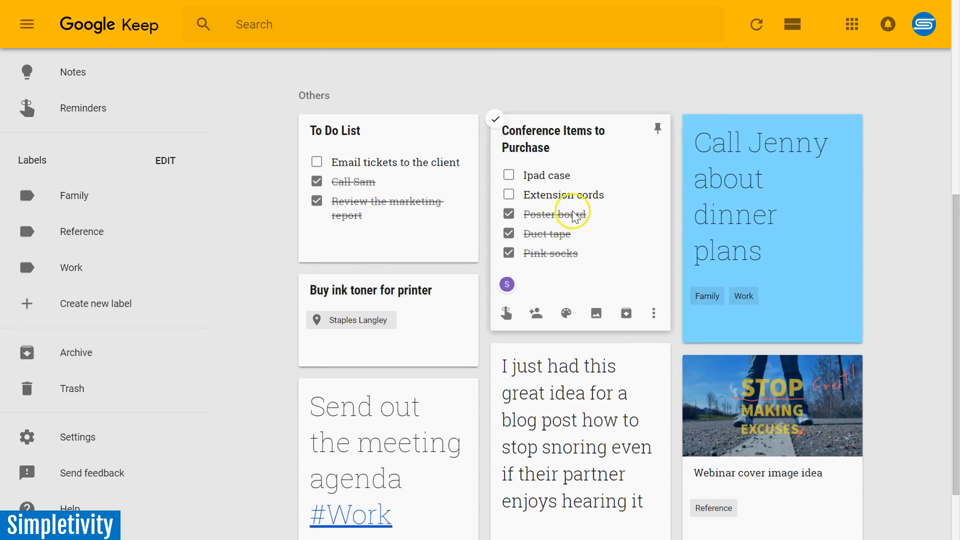
{"action": "scroll", "coordinate": [784, 325], "scroll_direction": "down", "scroll_amount": 1}
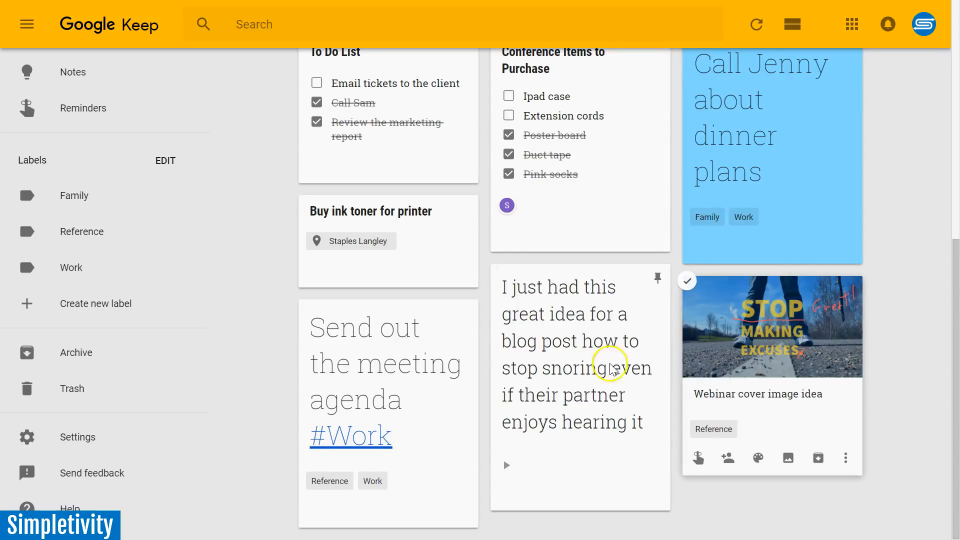
{"action": "left_click_drag", "start_coordinate": [954, 304], "coordinate": [955, 75]}
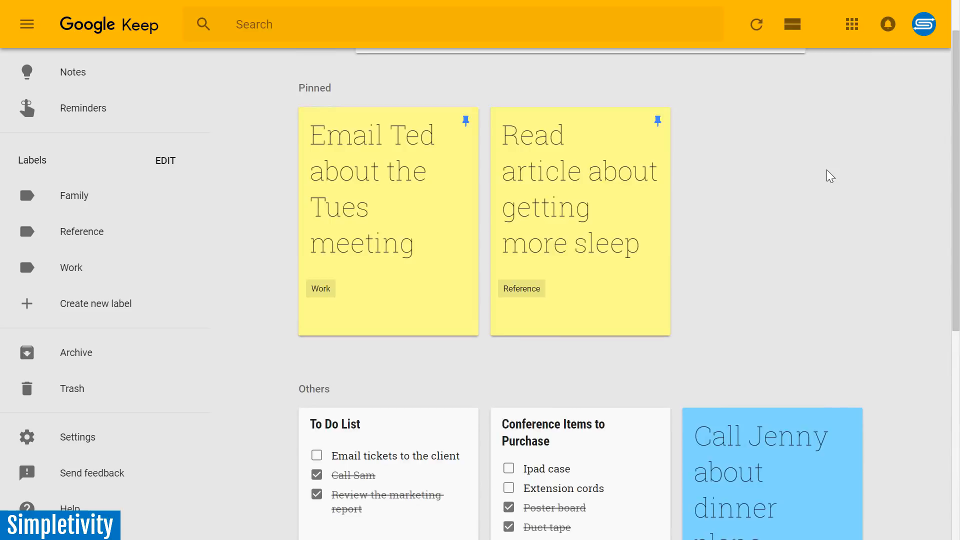
- Move the Call David card into To Do and place Reach out to Leslie above Research new training in In Progress
{"action": "left_click", "coordinate": [807, 192]}
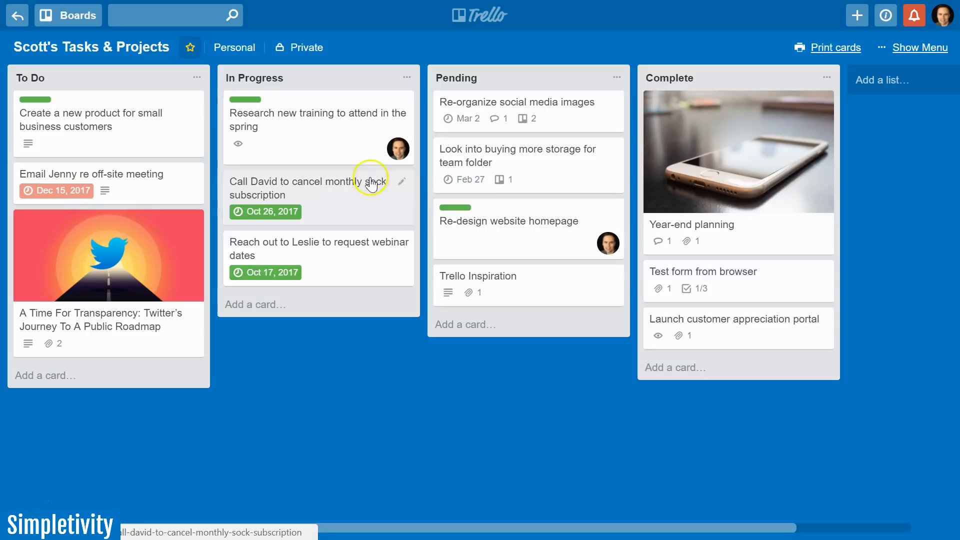
{"action": "mouse_move", "coordinate": [318, 123]}
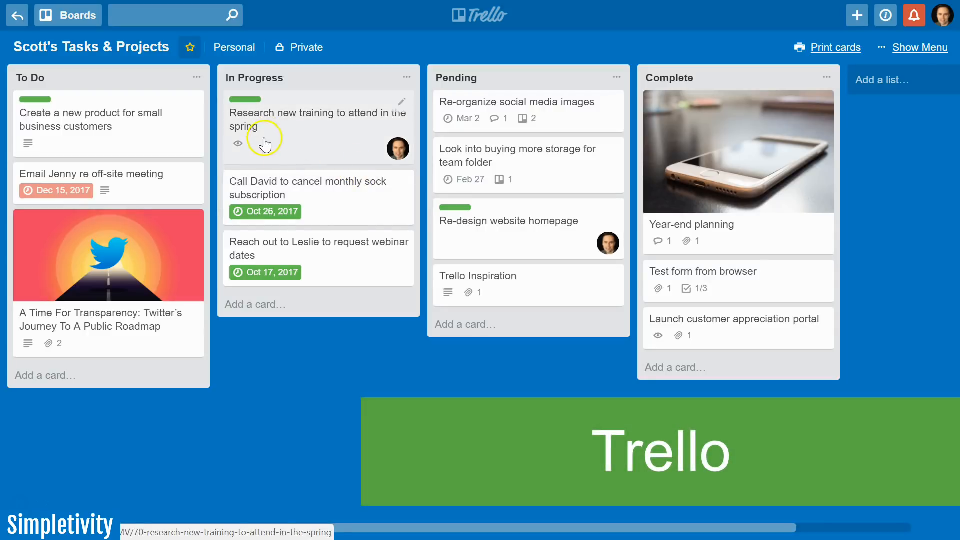
{"action": "left_click_drag", "start_coordinate": [300, 184], "coordinate": [105, 175]}
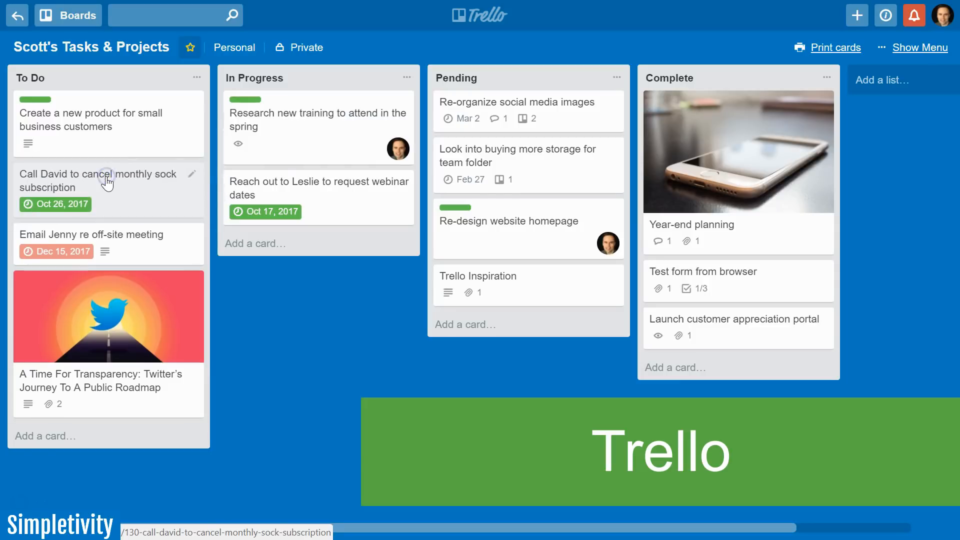
{"action": "left_click_drag", "start_coordinate": [315, 188], "coordinate": [316, 105]}
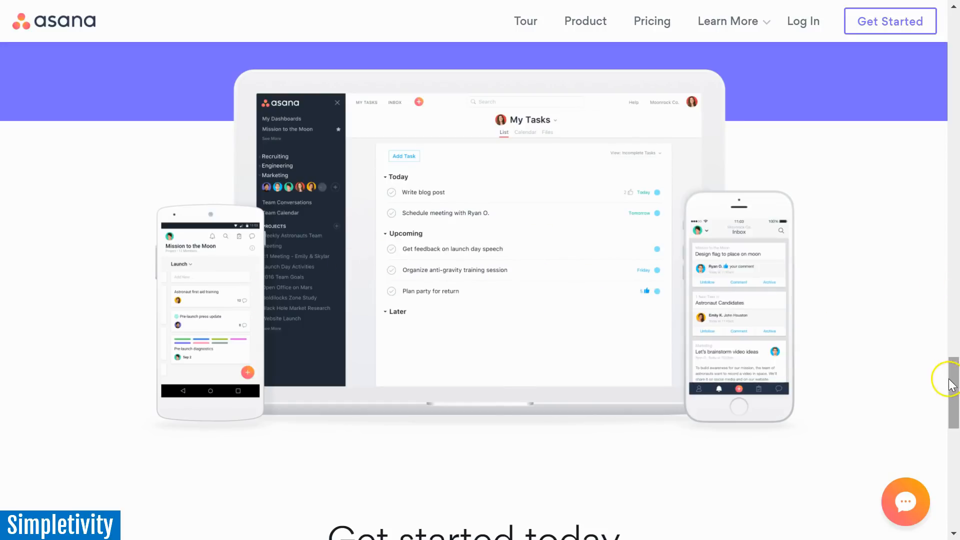
{"action": "left_click_drag", "start_coordinate": [952, 375], "coordinate": [952, 368]}
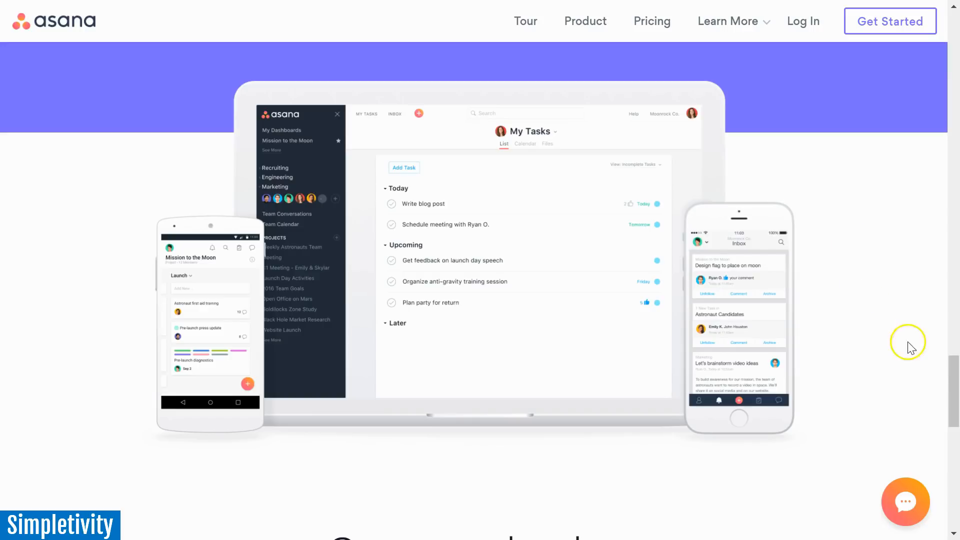
{"action": "mouse_move", "coordinate": [953, 375]}
{"action": "left_mouse_down"}
{"action": "mouse_move", "coordinate": [953, 335]}
{"action": "mouse_move", "coordinate": [953, 368]}
{"action": "left_mouse_up"}
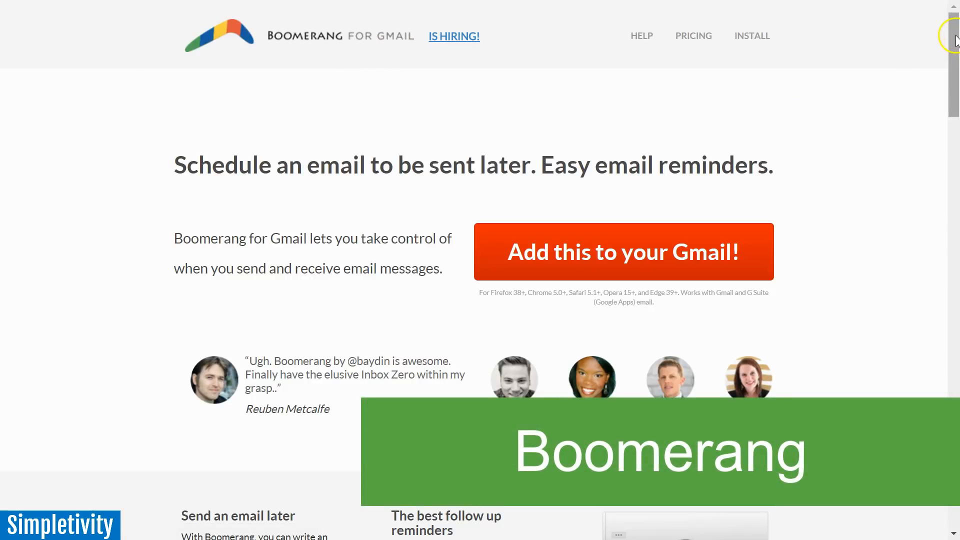
{"action": "left_click_drag", "start_coordinate": [955, 30], "coordinate": [956, 197]}
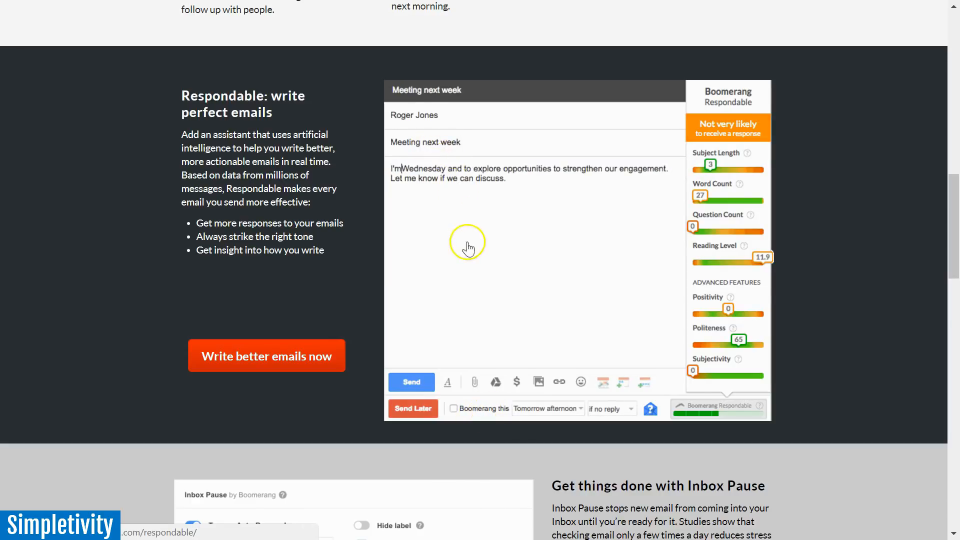
{"action": "left_click_drag", "start_coordinate": [951, 251], "coordinate": [951, 241]}
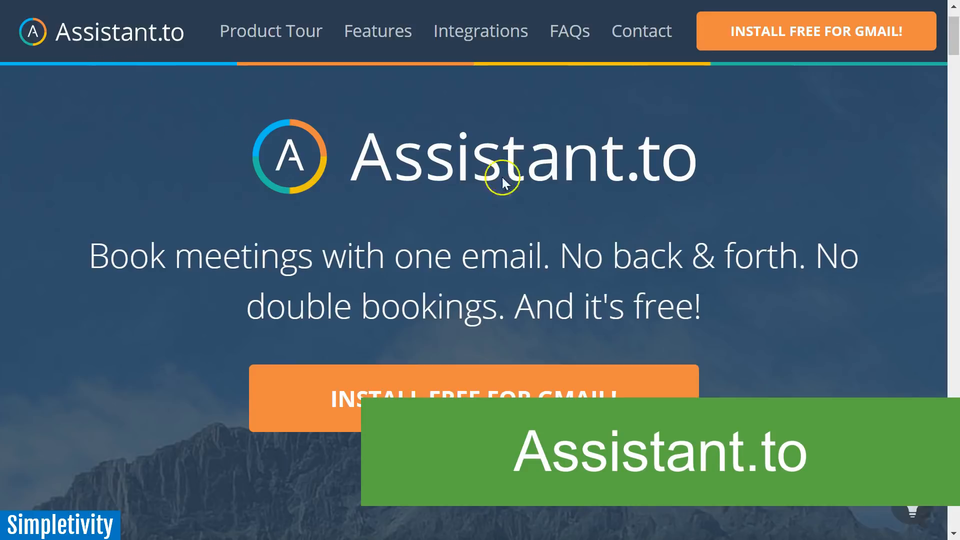
{"action": "left_click_drag", "start_coordinate": [954, 36], "coordinate": [956, 71]}
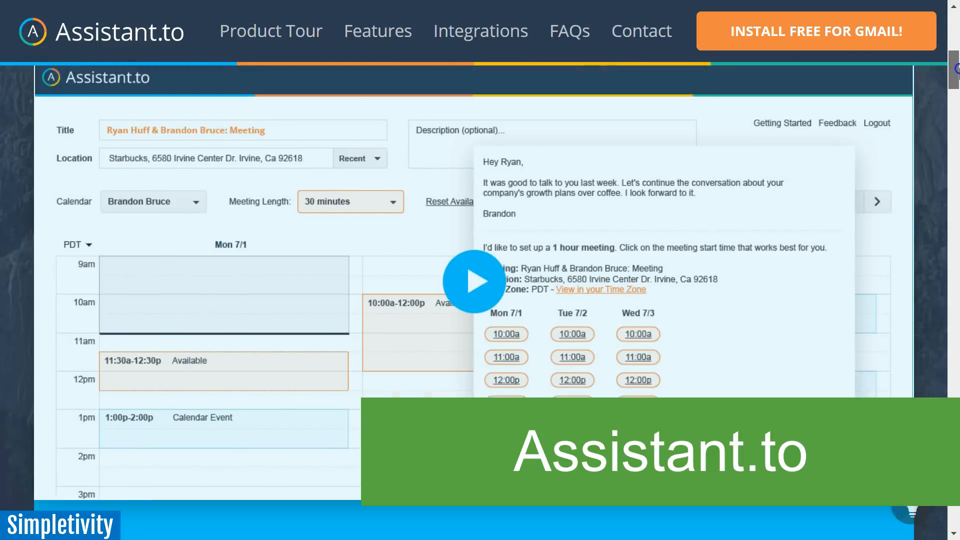
{"action": "scroll", "coordinate": [956, 69], "scroll_direction": "down", "scroll_amount": 1}
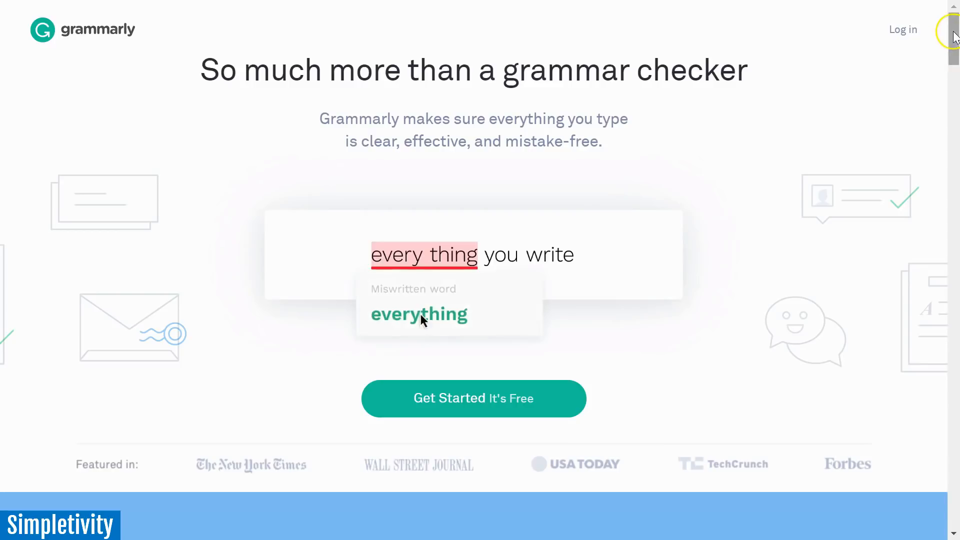
{"action": "left_click_drag", "start_coordinate": [953, 33], "coordinate": [953, 87]}
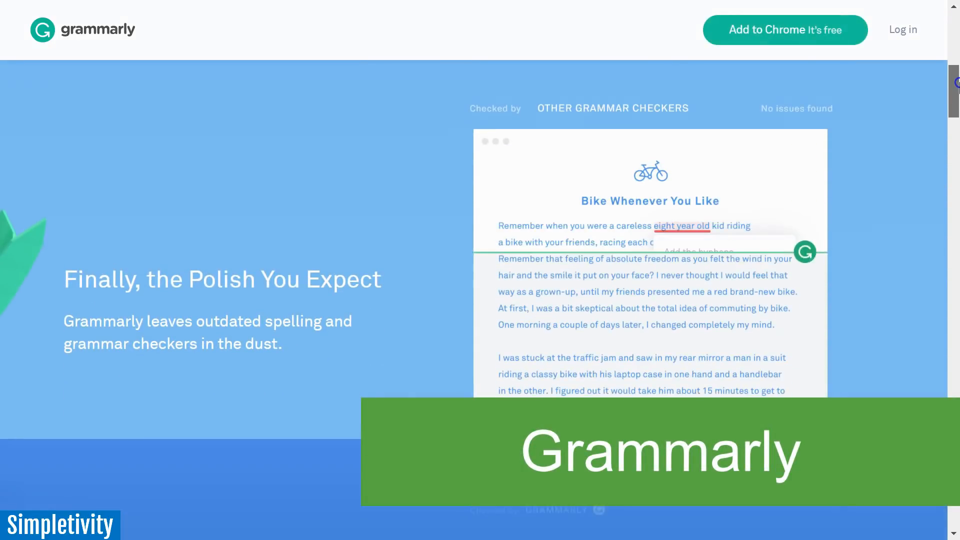
{"action": "mouse_move", "coordinate": [953, 86]}
{"action": "left_mouse_down"}
{"action": "mouse_move", "coordinate": [957, 236]}
{"action": "mouse_move", "coordinate": [954, 23]}
{"action": "left_mouse_up"}
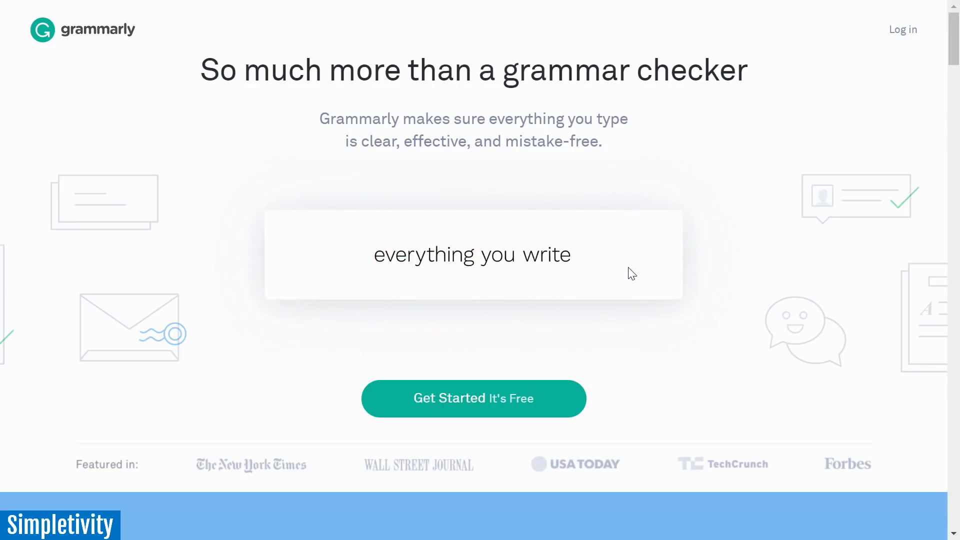
- Clear the Grammarly homepage demo text box so the demo retypes its example sentences
{"action": "left_click", "coordinate": [626, 287]}
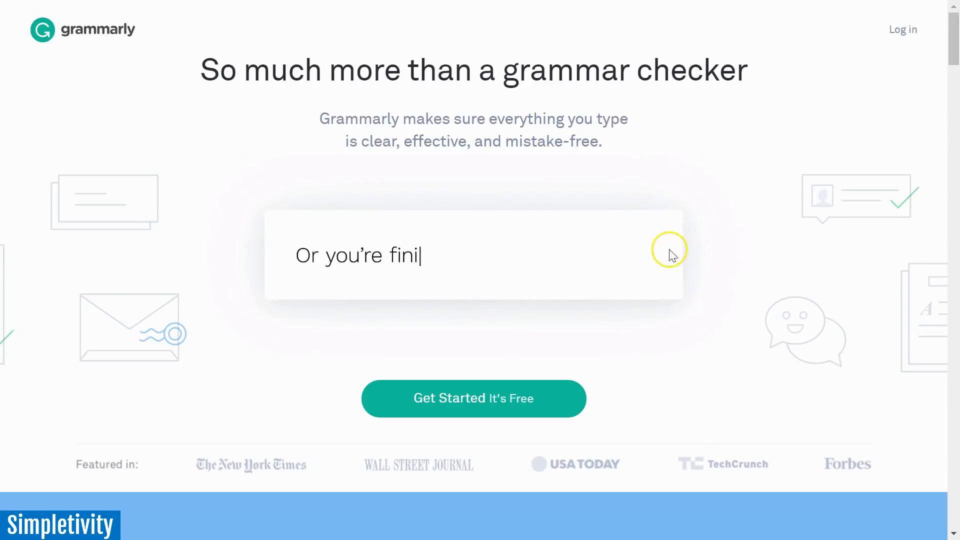
{"action": "scroll", "coordinate": [720, 218], "scroll_direction": "down", "scroll_amount": 1}
{"action": "scroll", "coordinate": [721, 218], "scroll_direction": "up", "scroll_amount": 1}
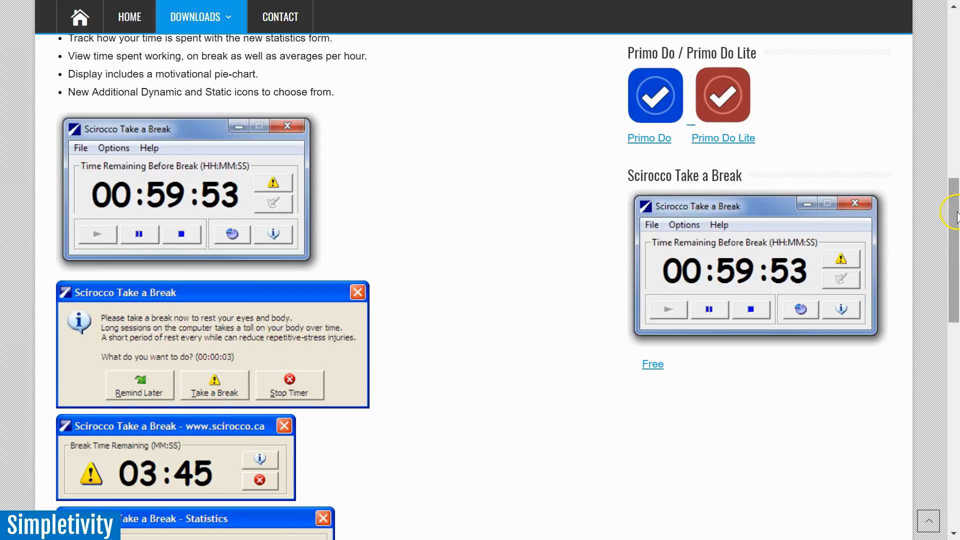
{"action": "left_click_drag", "start_coordinate": [953, 214], "coordinate": [954, 223]}
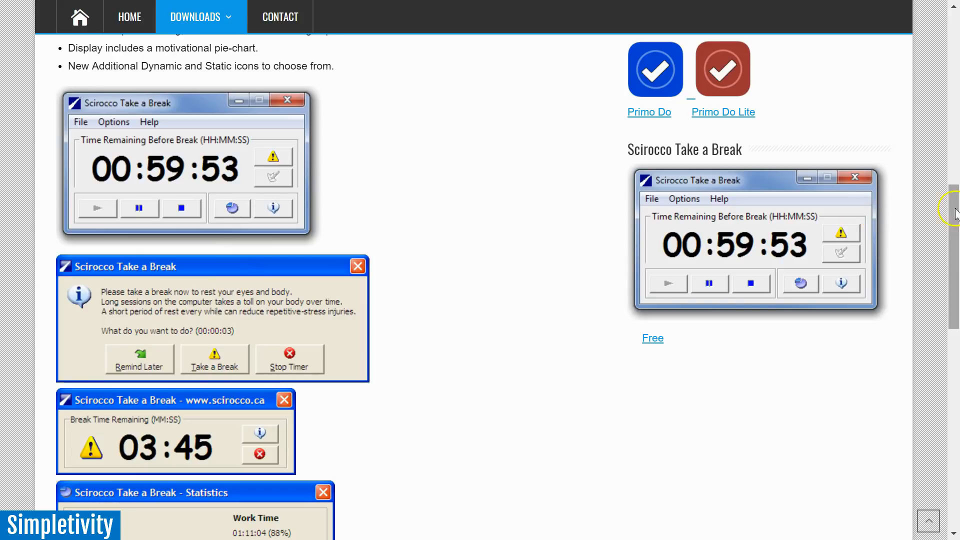
{"action": "left_click_drag", "start_coordinate": [953, 210], "coordinate": [953, 205]}
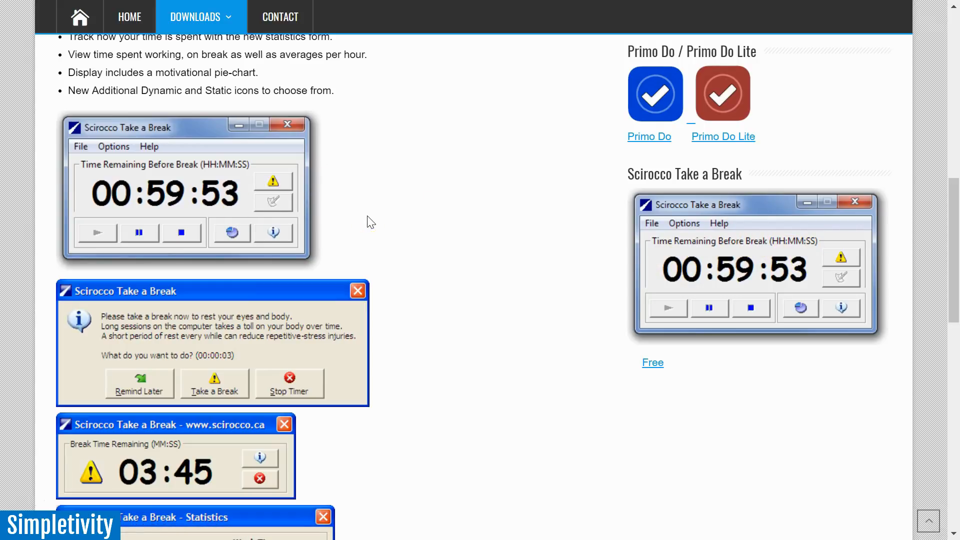
{"action": "left_click", "coordinate": [415, 225]}
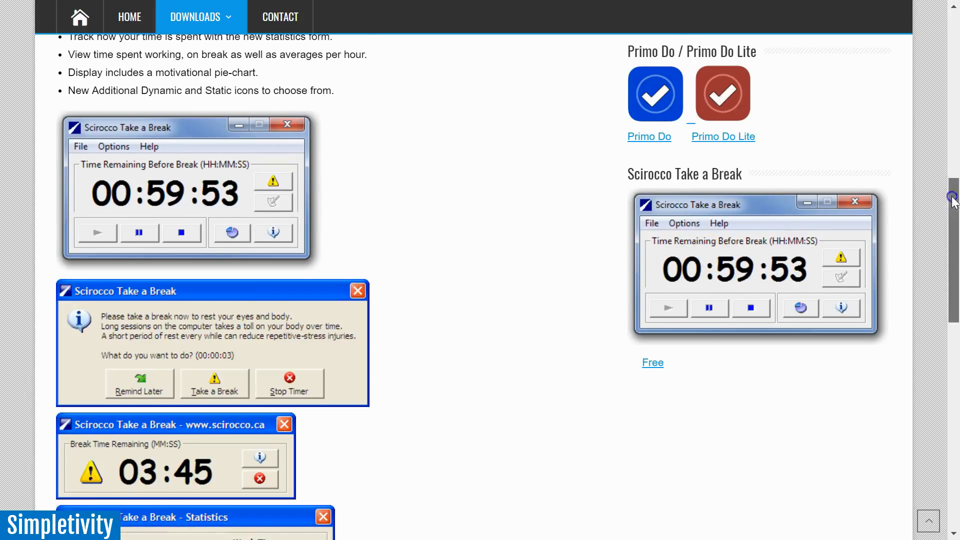
{"action": "mouse_move", "coordinate": [954, 197]}
{"action": "left_mouse_down"}
{"action": "mouse_move", "coordinate": [956, 331]}
{"action": "mouse_move", "coordinate": [956, 204]}
{"action": "left_mouse_up"}
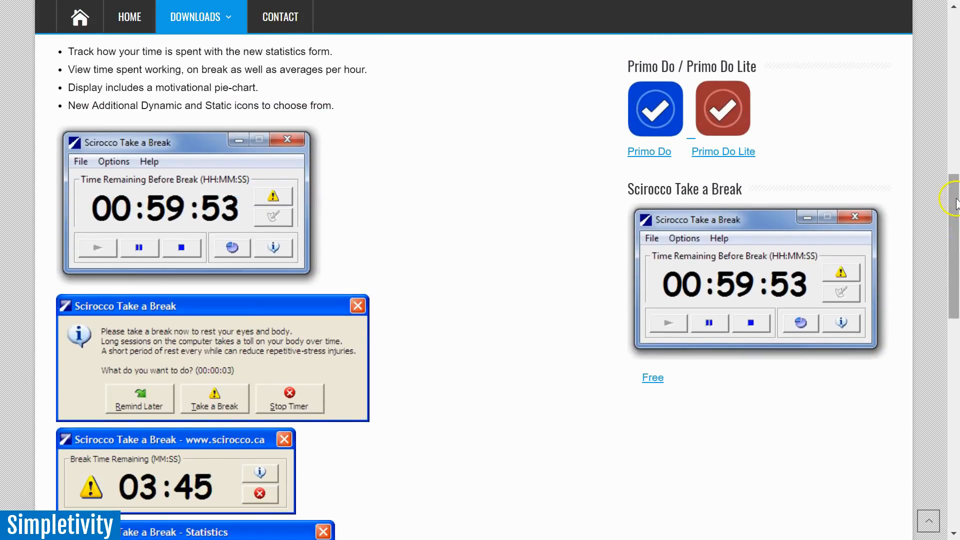
{"action": "left_click_drag", "start_coordinate": [954, 203], "coordinate": [952, 218]}
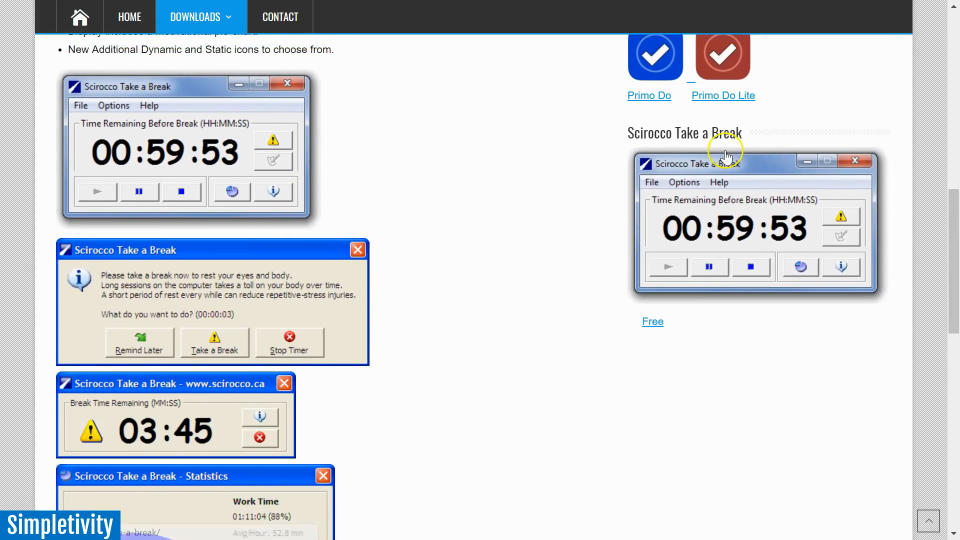
{"action": "left_click", "coordinate": [489, 211]}
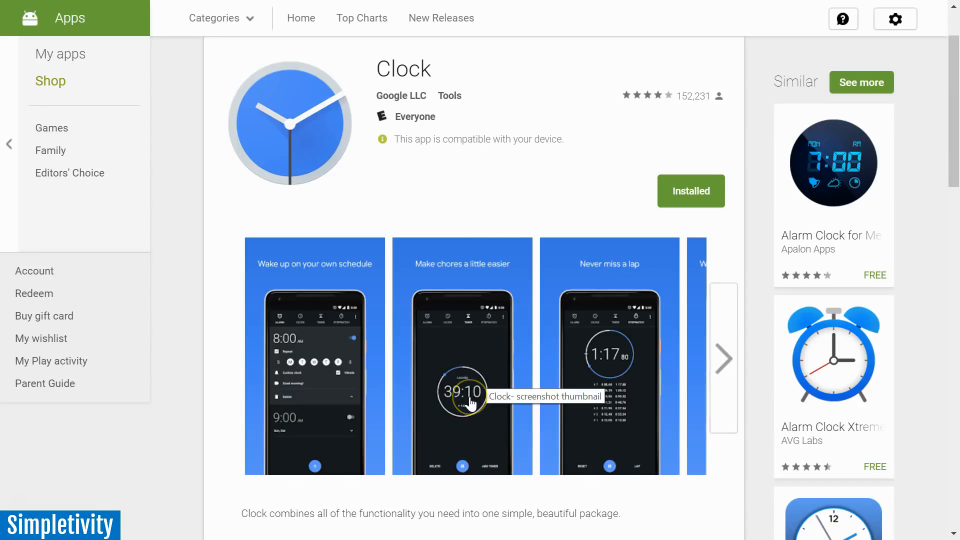
- Show the Clock app by Google LLC listing, marked as already installed
{"action": "left_click", "coordinate": [464, 206]}
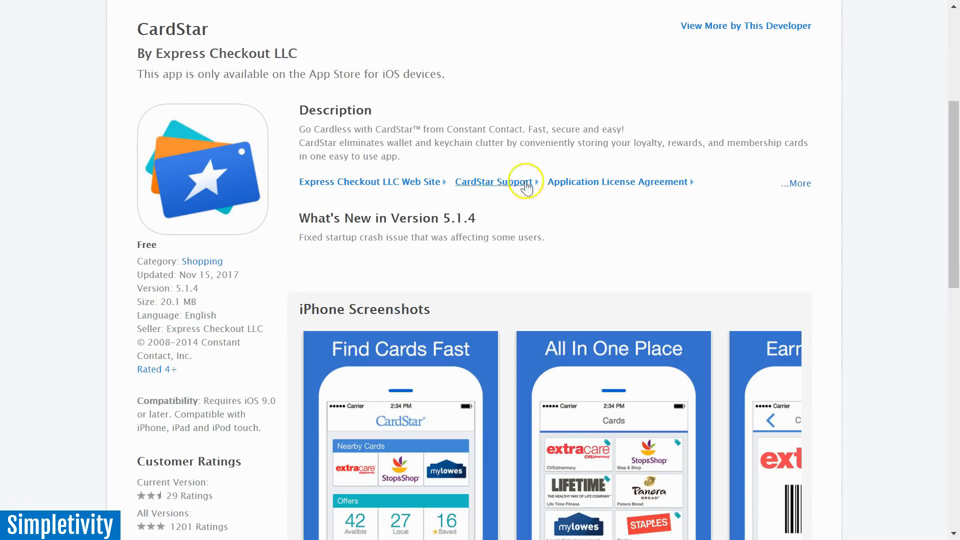
{"action": "mouse_move", "coordinate": [954, 154]}
{"action": "left_mouse_down"}
{"action": "mouse_move", "coordinate": [950, 202]}
{"action": "mouse_move", "coordinate": [957, 154]}
{"action": "left_mouse_up"}
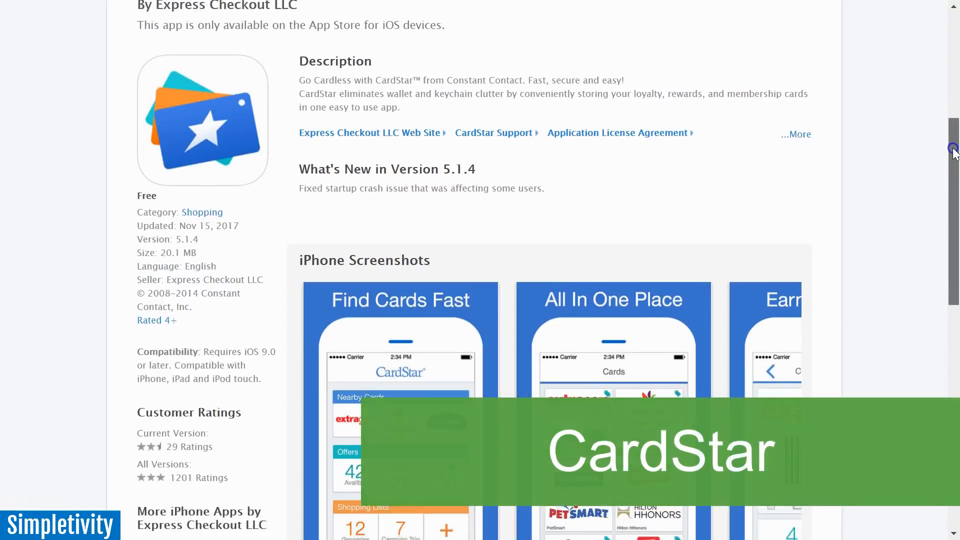
{"action": "left_click_drag", "start_coordinate": [954, 134], "coordinate": [956, 213]}
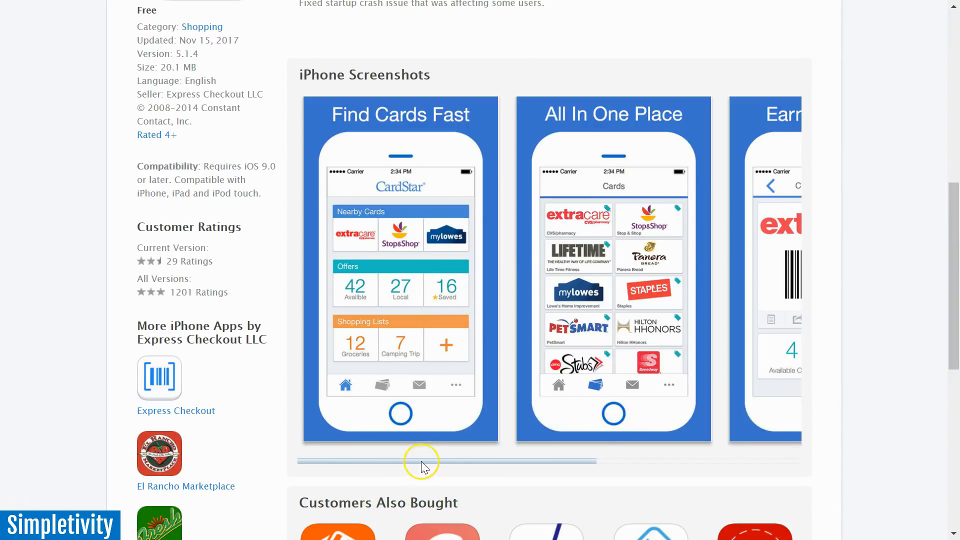
{"action": "left_click_drag", "start_coordinate": [422, 459], "coordinate": [410, 456]}
{"action": "left_click_drag", "start_coordinate": [441, 461], "coordinate": [517, 460]}
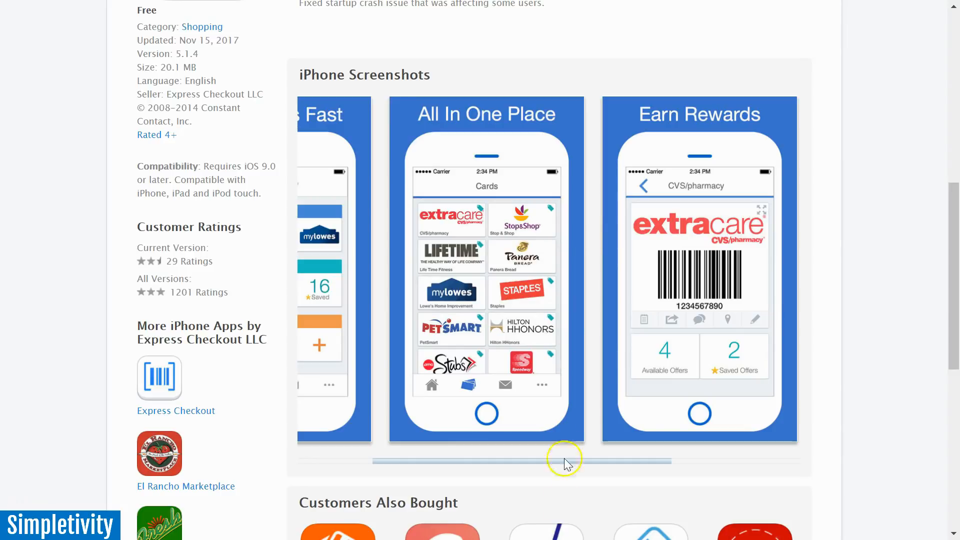
{"action": "left_click_drag", "start_coordinate": [559, 463], "coordinate": [443, 451]}
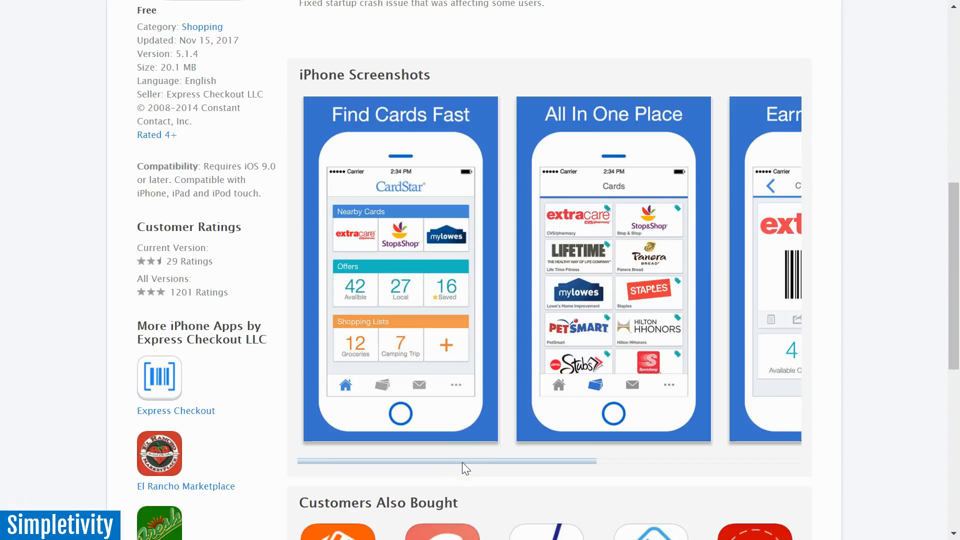
{"action": "mouse_move", "coordinate": [463, 462]}
{"action": "left_mouse_down"}
{"action": "mouse_move", "coordinate": [485, 459]}
{"action": "mouse_move", "coordinate": [444, 461]}
{"action": "left_mouse_up"}
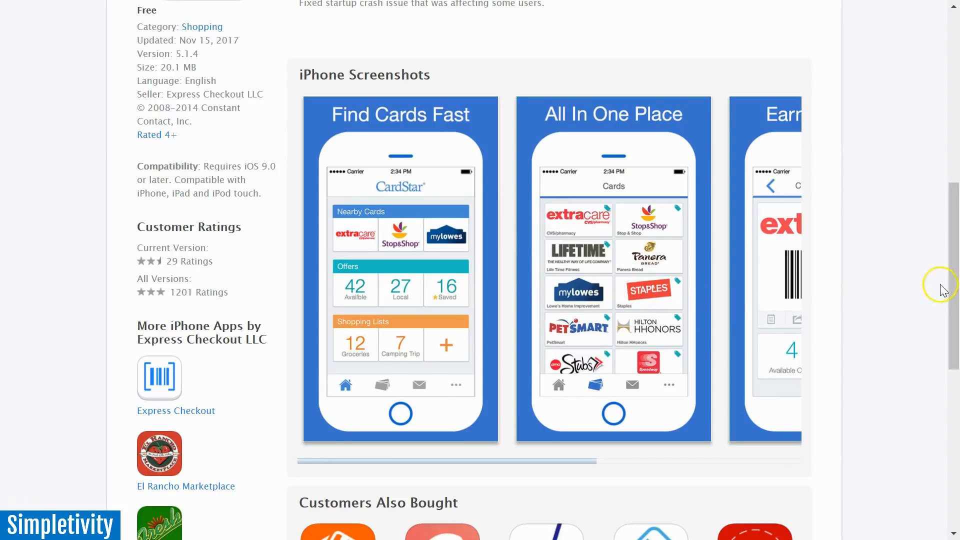
{"action": "left_click_drag", "start_coordinate": [952, 270], "coordinate": [951, 209]}
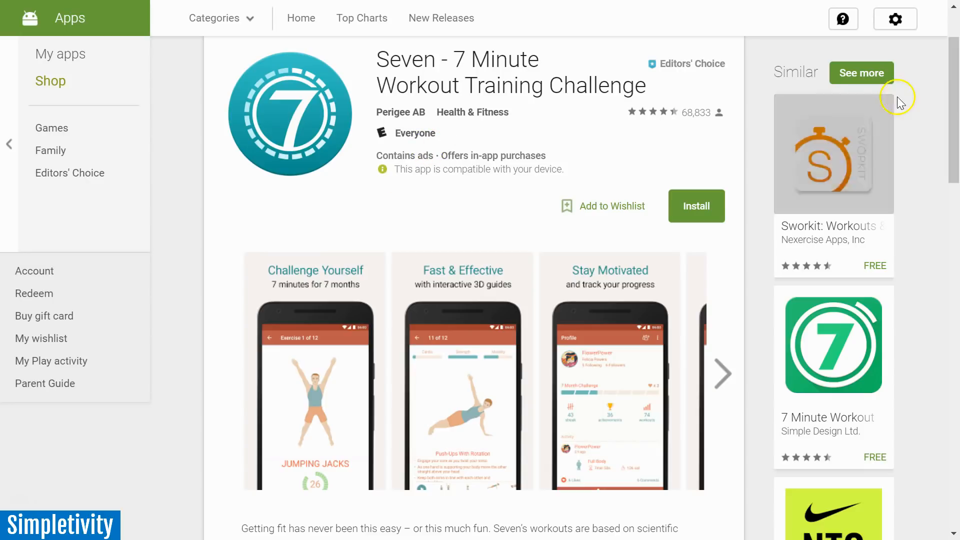
{"action": "left_click_drag", "start_coordinate": [953, 83], "coordinate": [953, 84]}
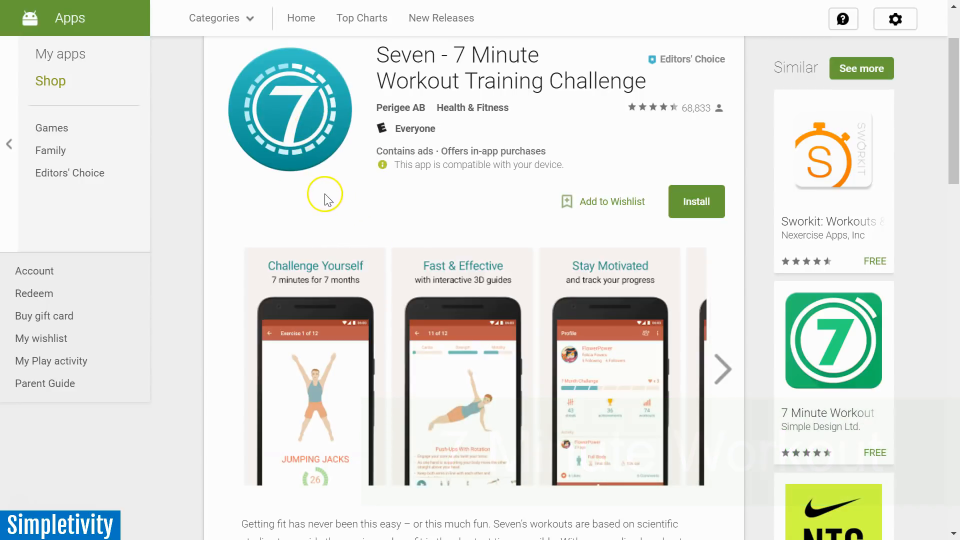
{"action": "left_click_drag", "start_coordinate": [953, 84], "coordinate": [952, 92]}
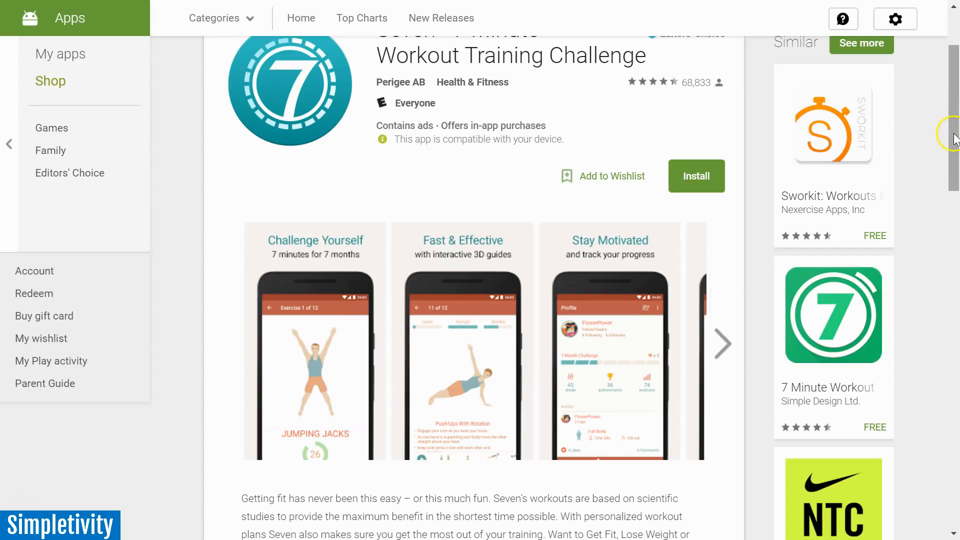
{"action": "left_click_drag", "start_coordinate": [953, 139], "coordinate": [957, 124]}
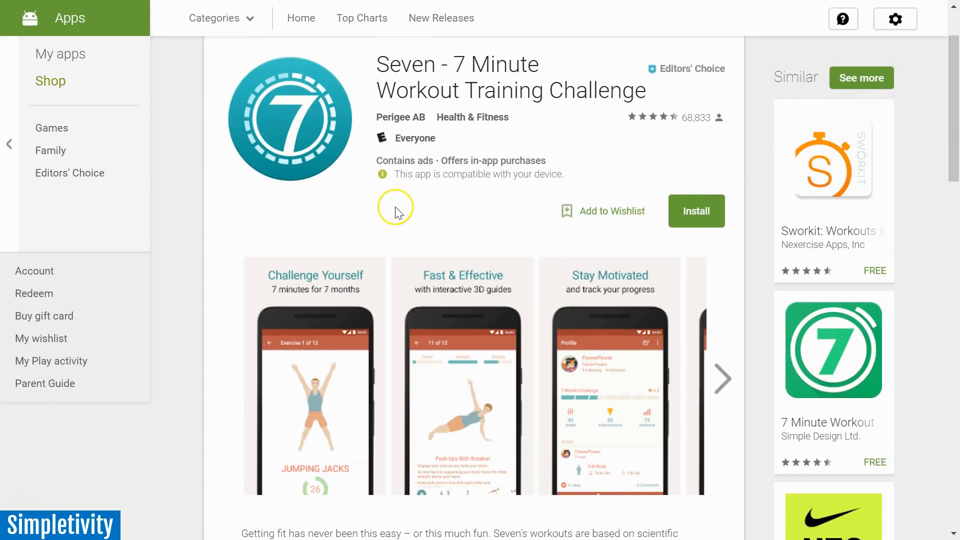